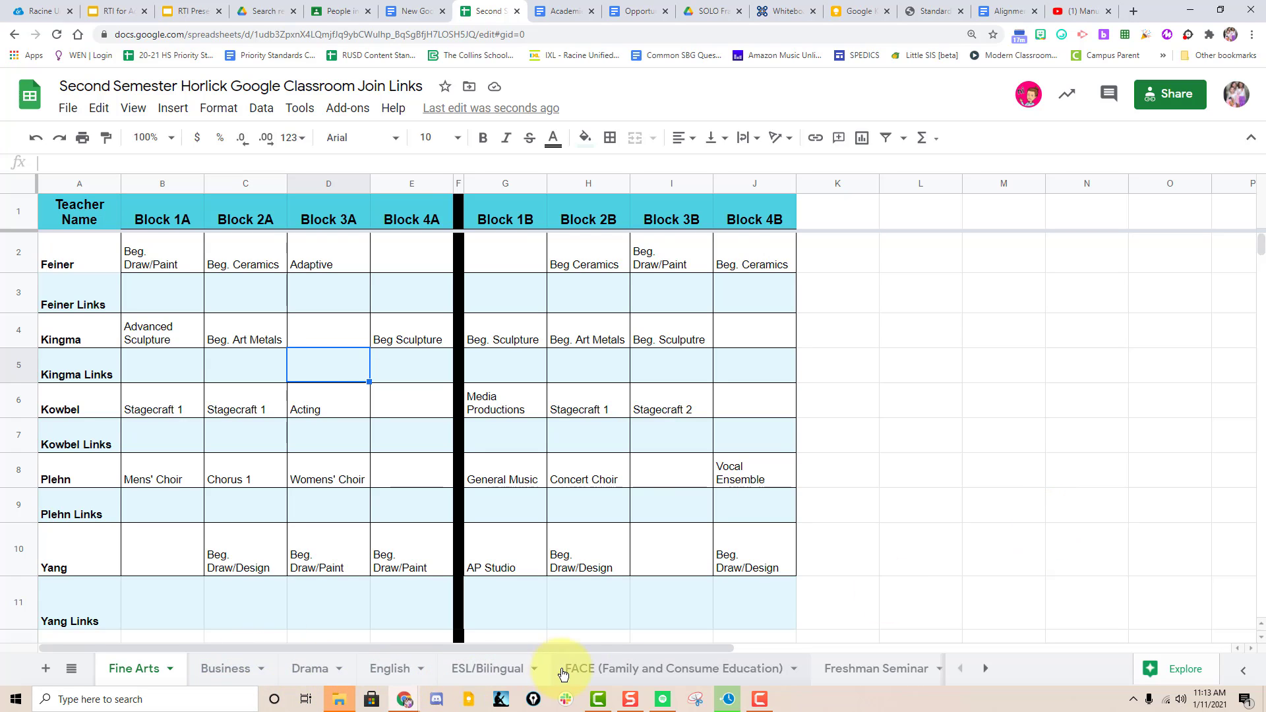
Go to the Science sheet and select the Kingma Links cell under Block 1A
click(985, 670)
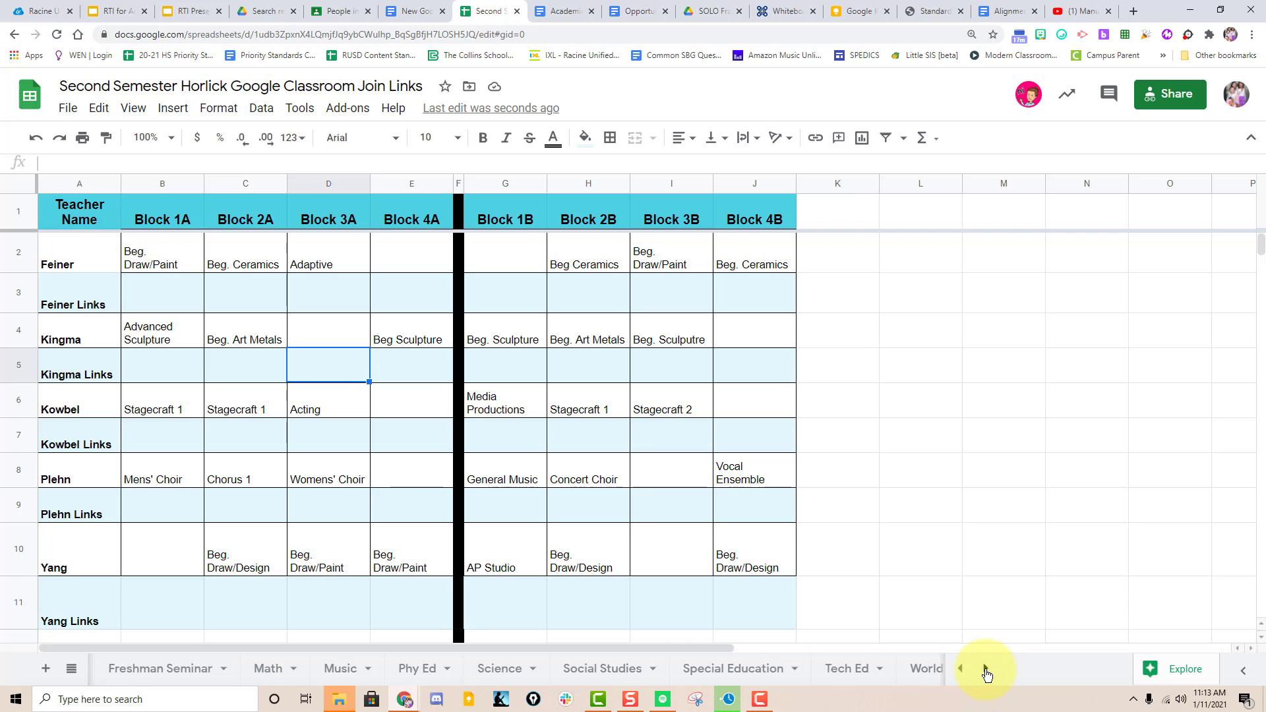
click(497, 677)
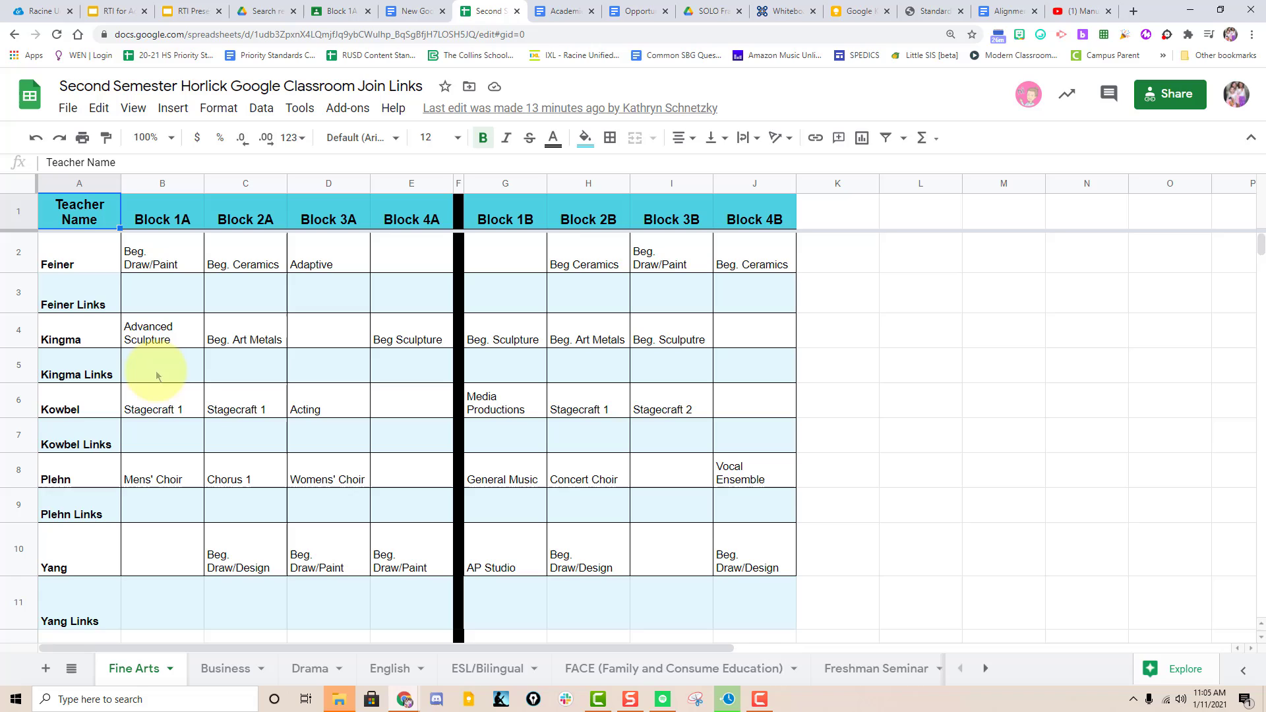
click(155, 372)
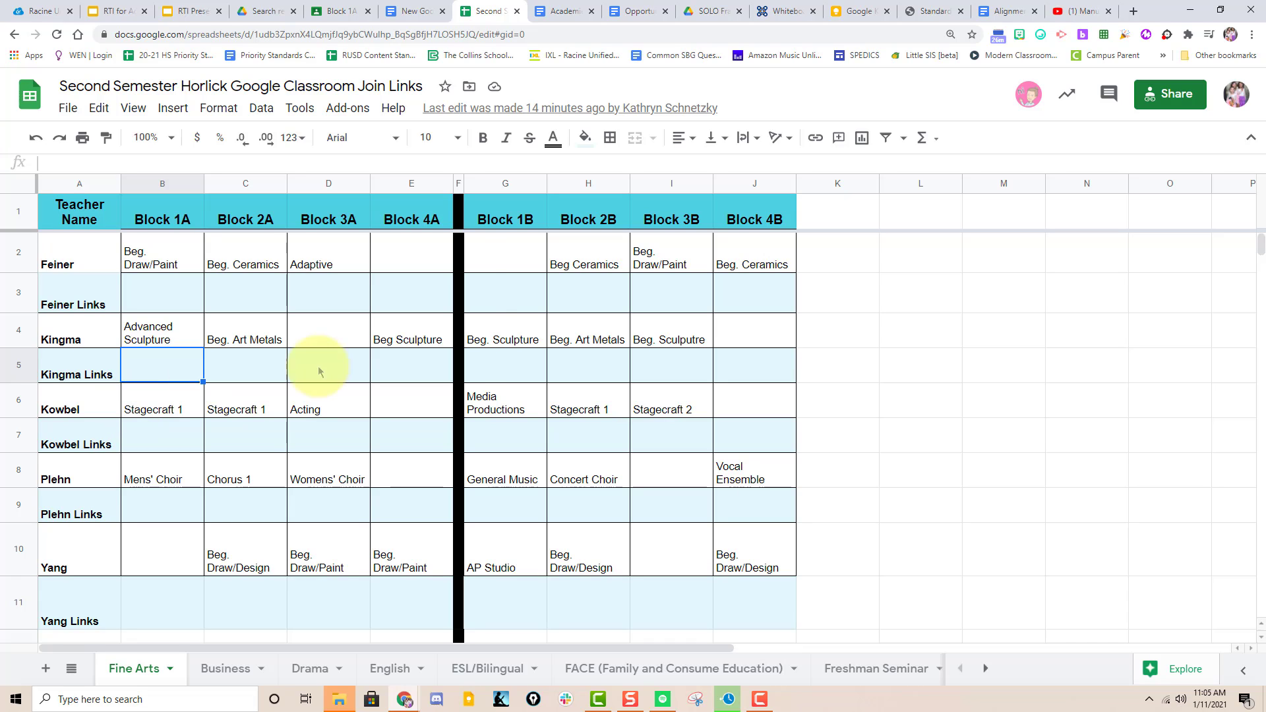
Copy the Block 1A Advanced Sculpture class invite link from the Classroom People page
click(341, 14)
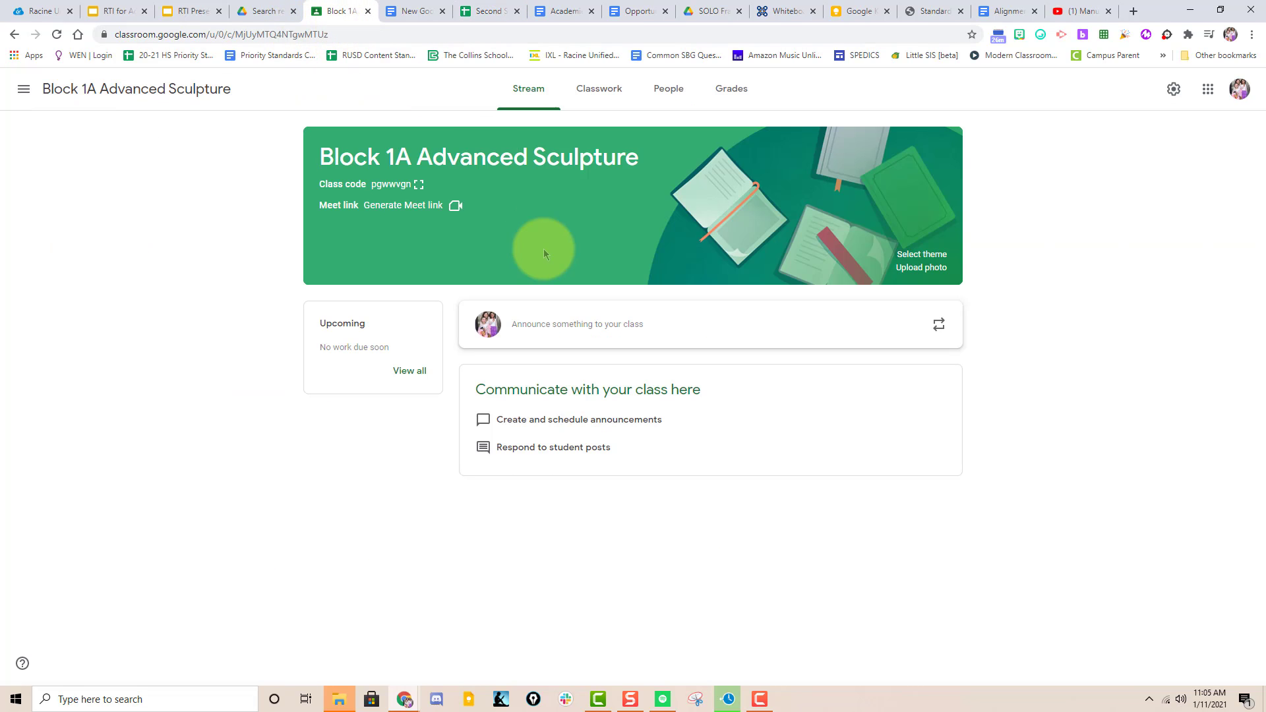
click(671, 100)
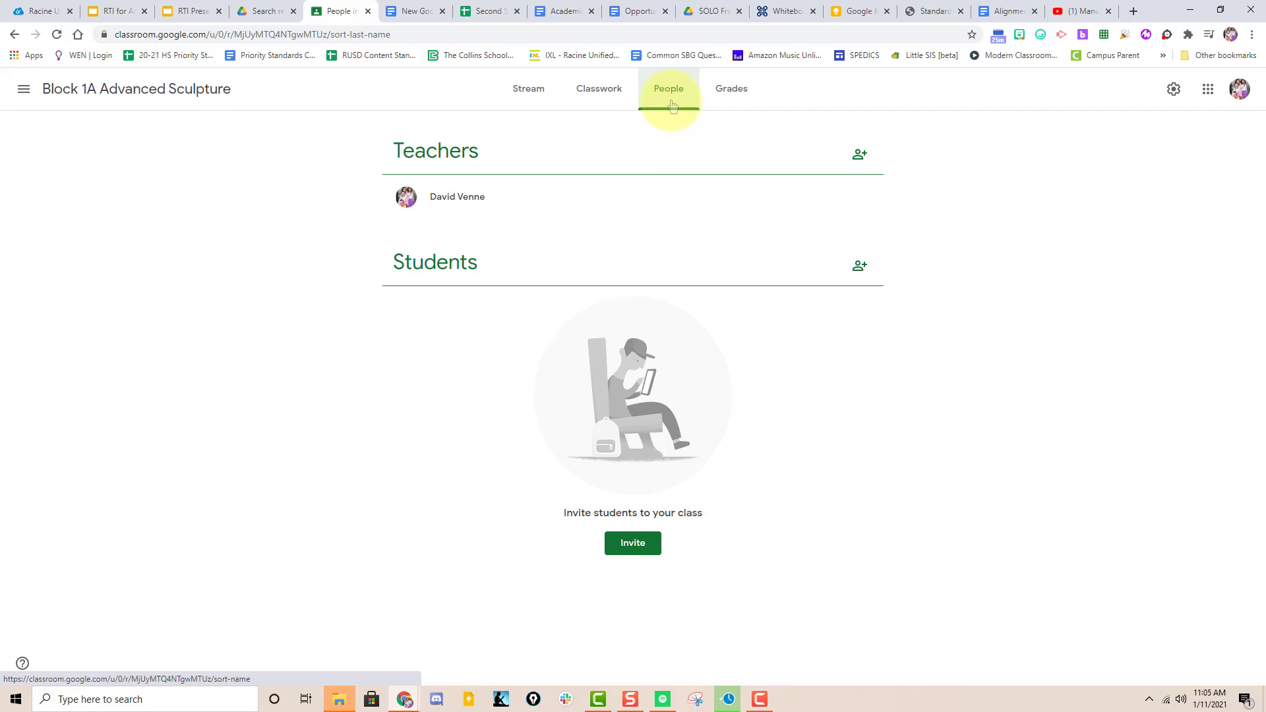
click(861, 267)
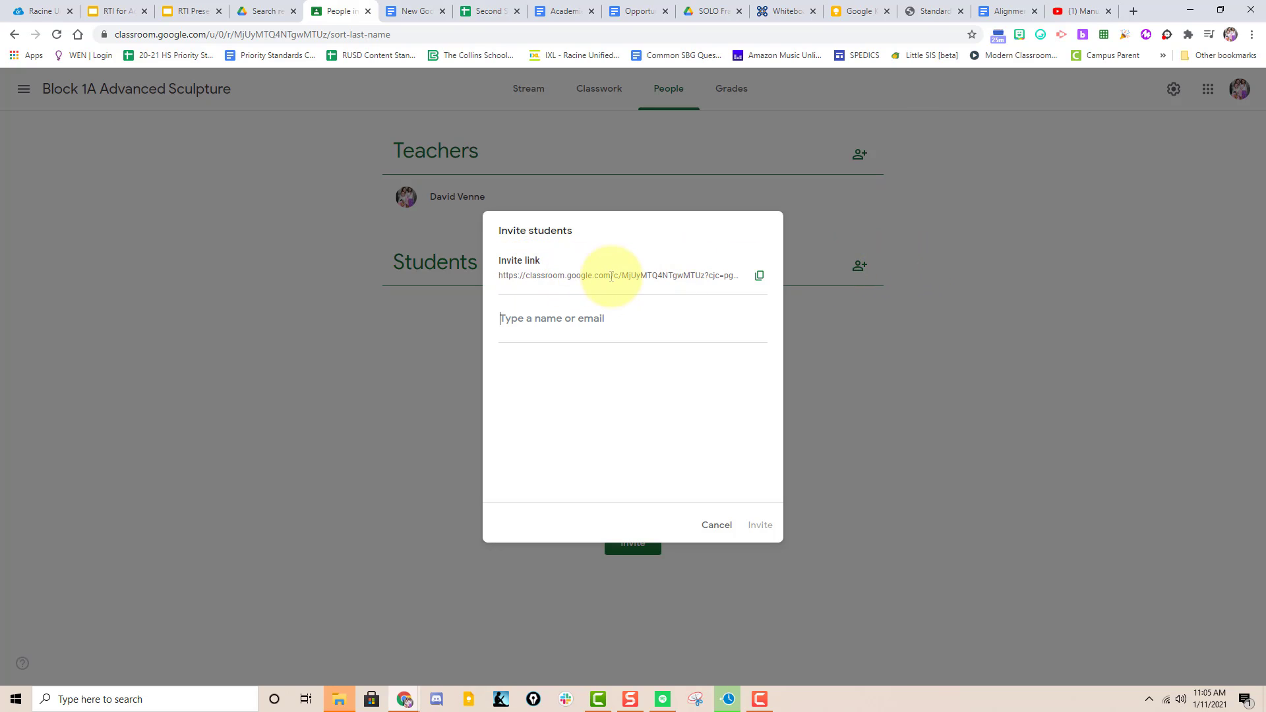
click(762, 278)
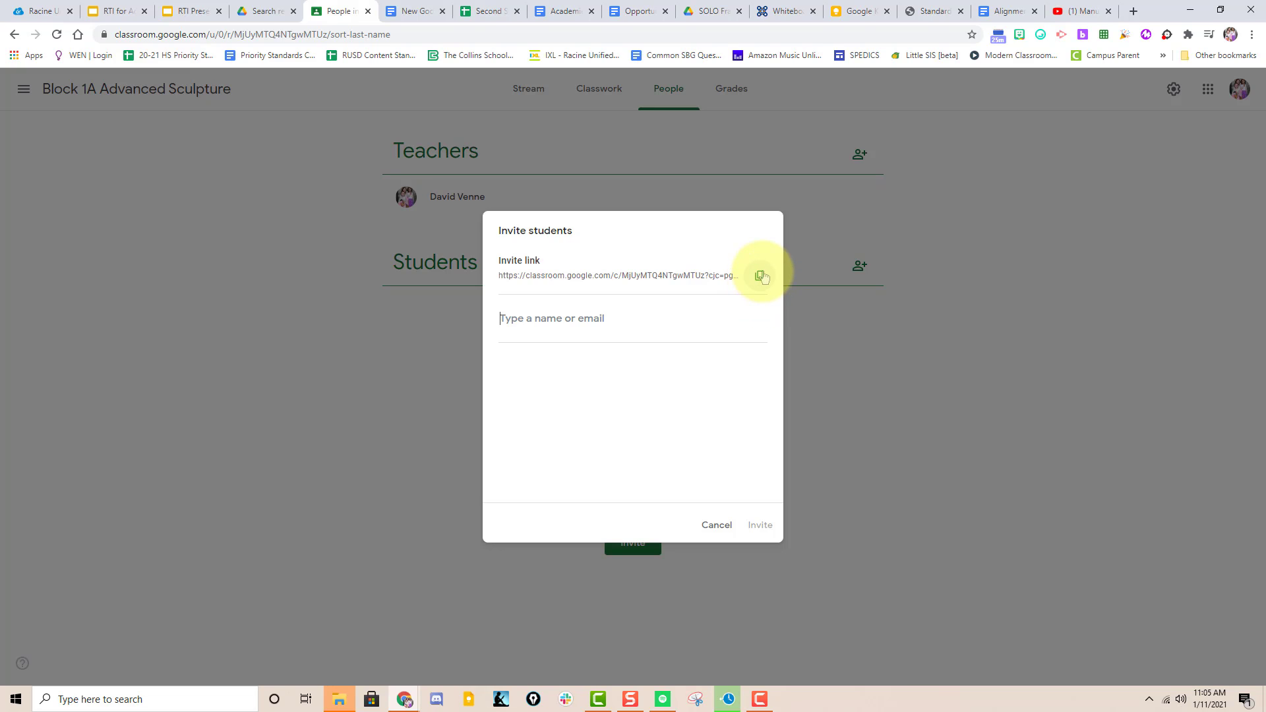
click(763, 278)
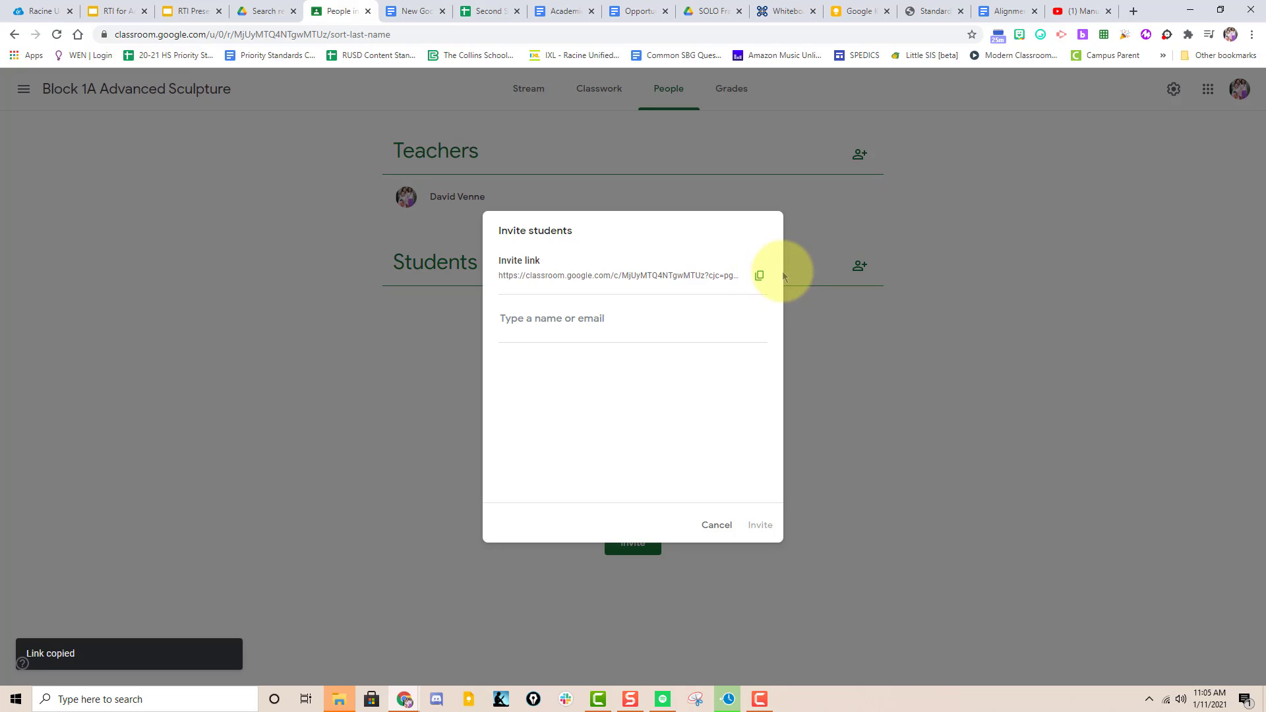
Back in the join-links spreadsheet, select cell B5, the Kingma Links cell under Block 1A
click(495, 14)
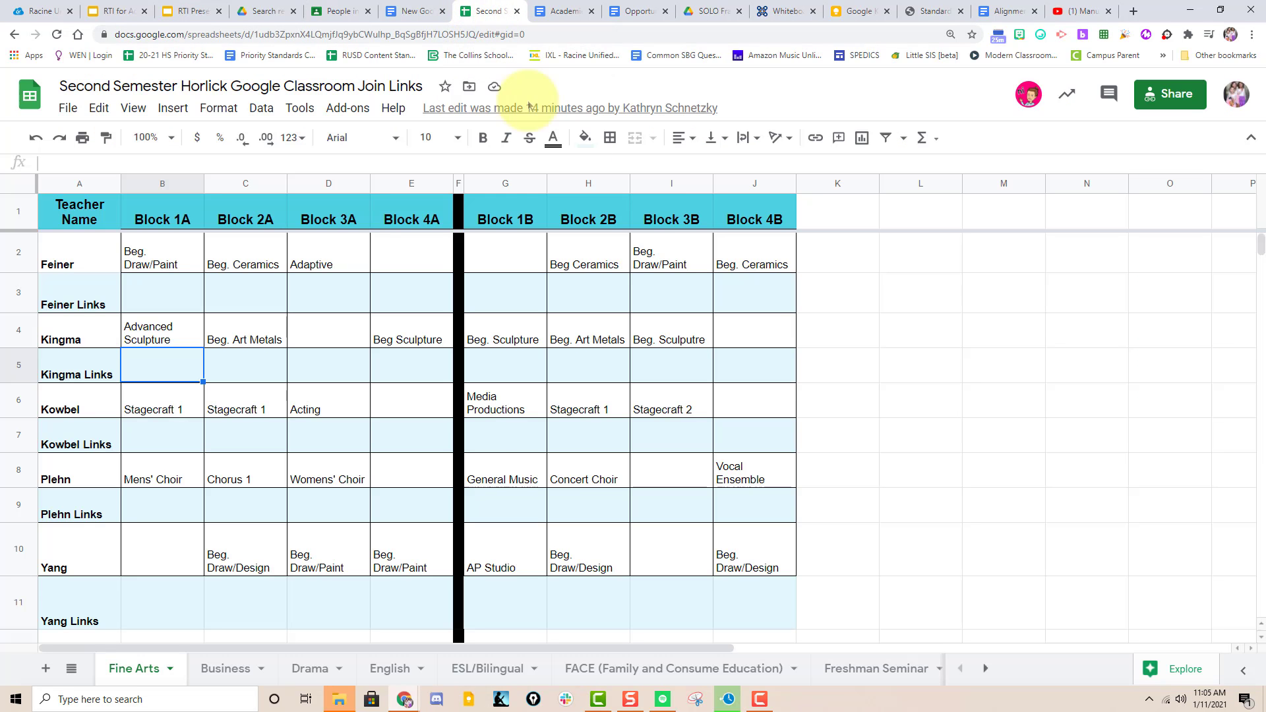
click(411, 364)
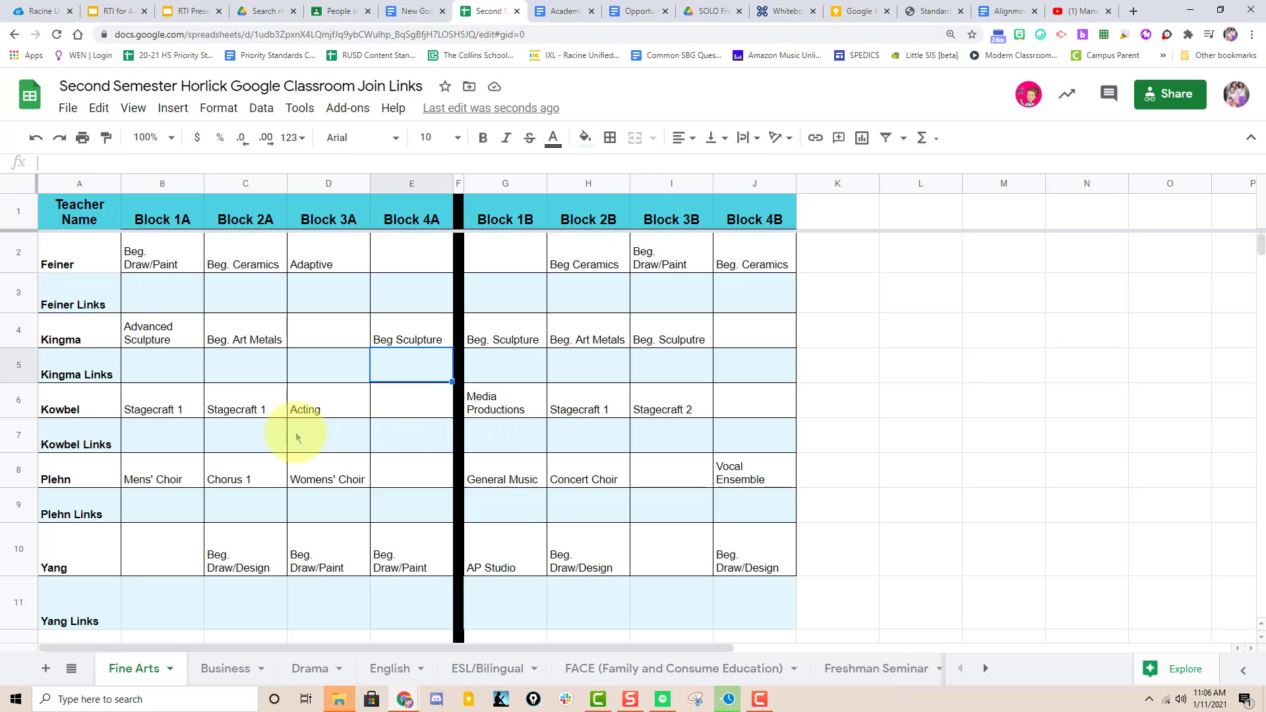
click(147, 344)
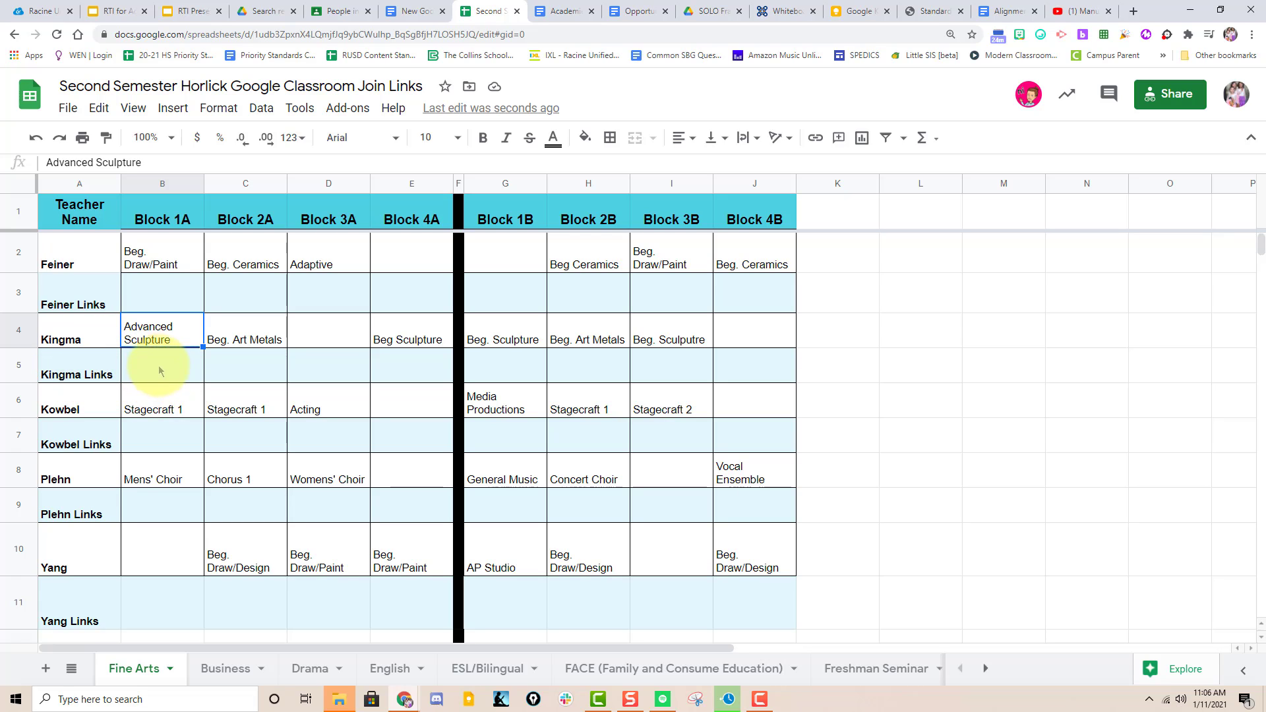
click(156, 362)
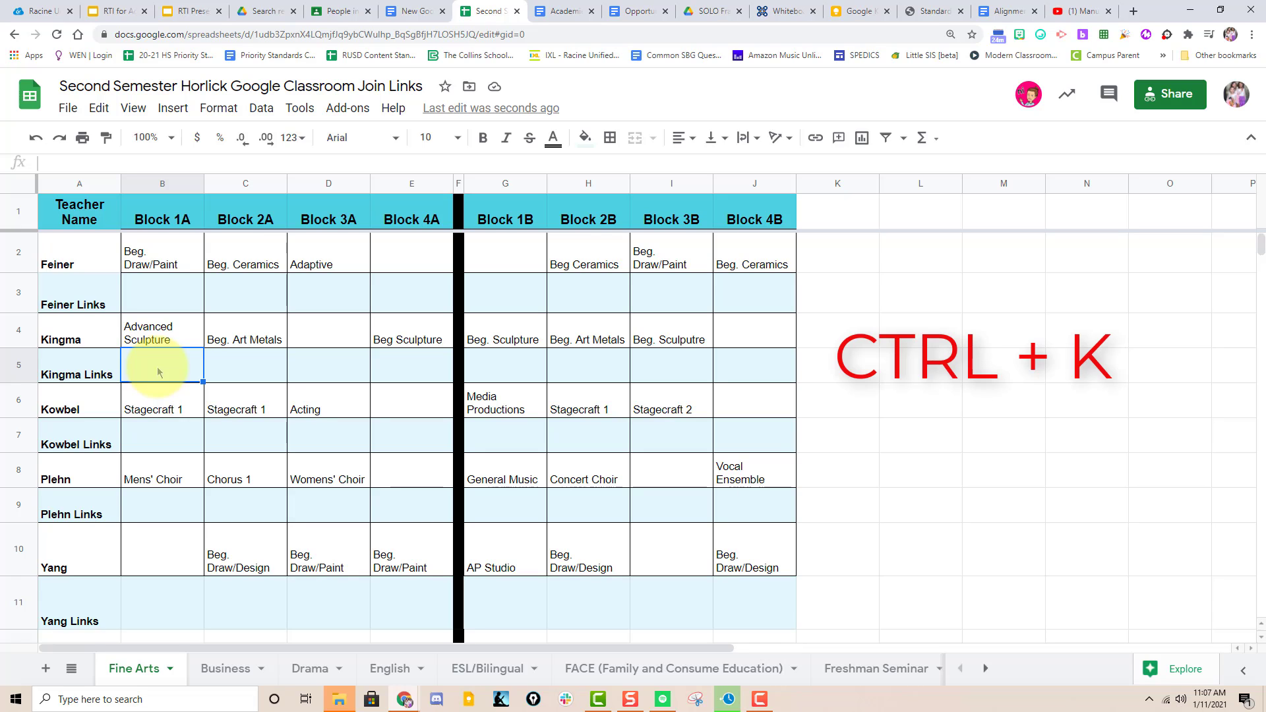
Turn cell B5 into a 'Join Link' hyperlink using the pasted Classroom invite URL
key(ctrl+k)
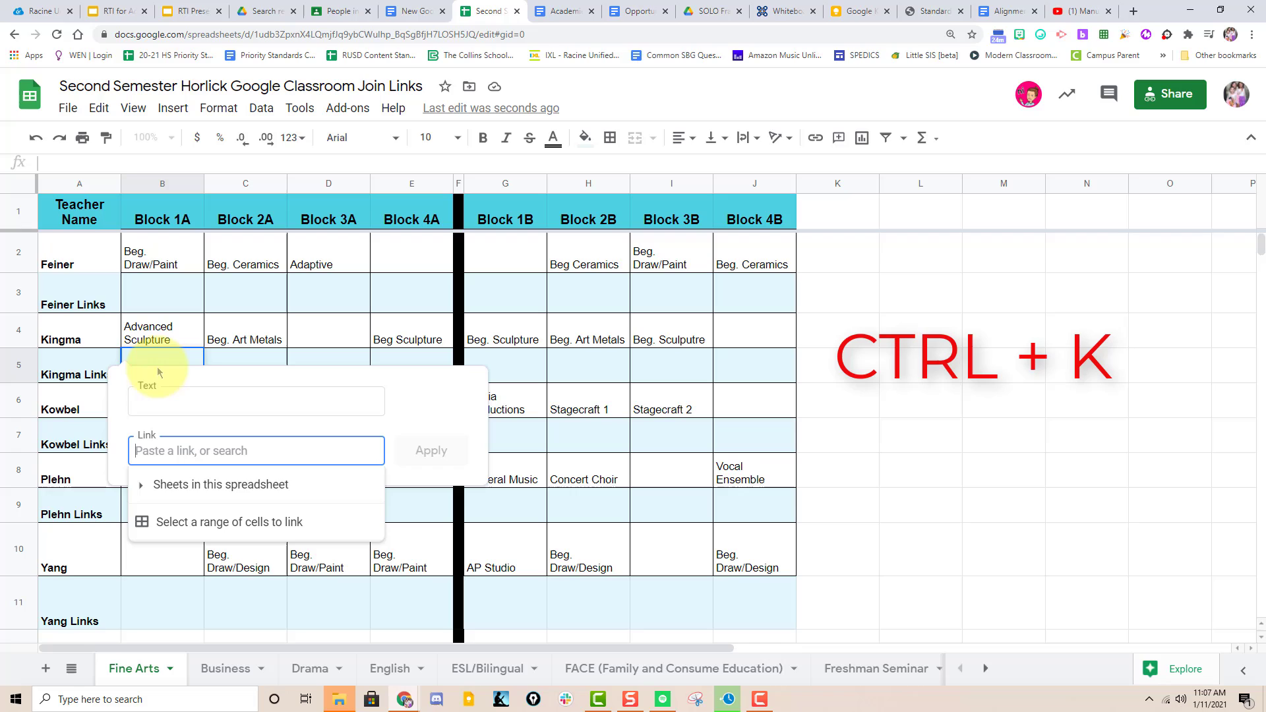
click(168, 405)
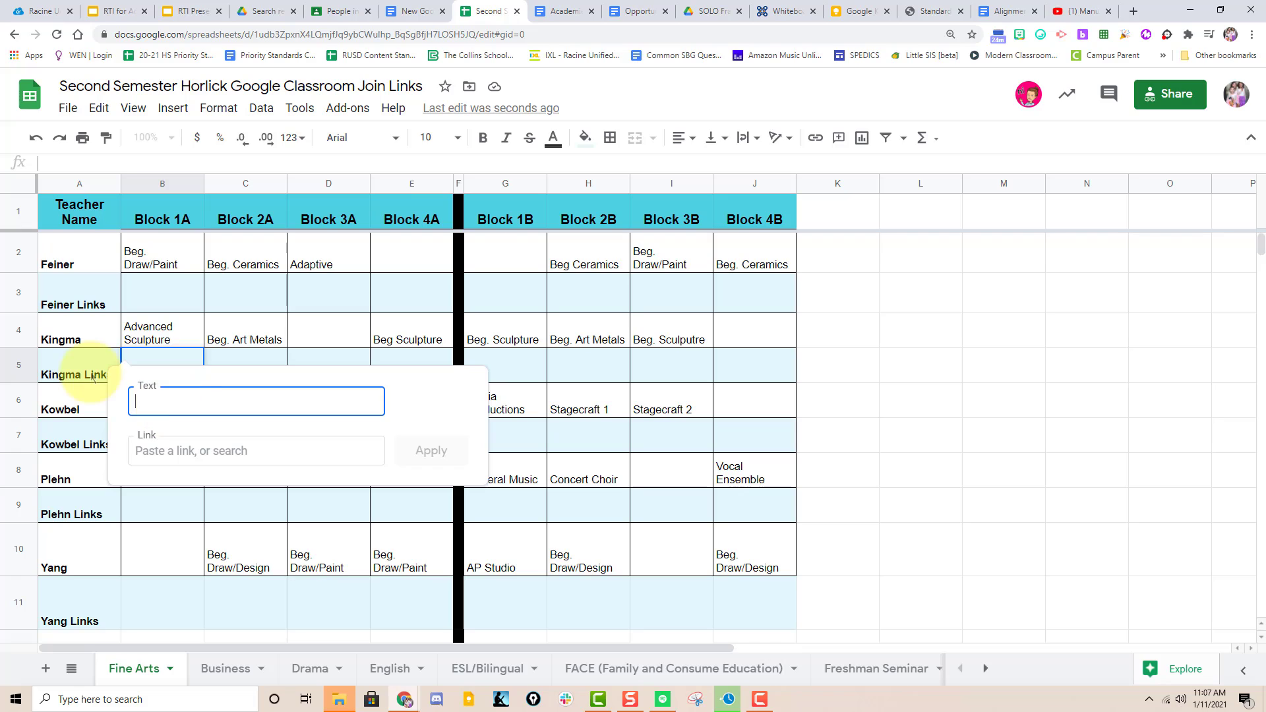
text(Ji)
text(oi)
text(n Link)
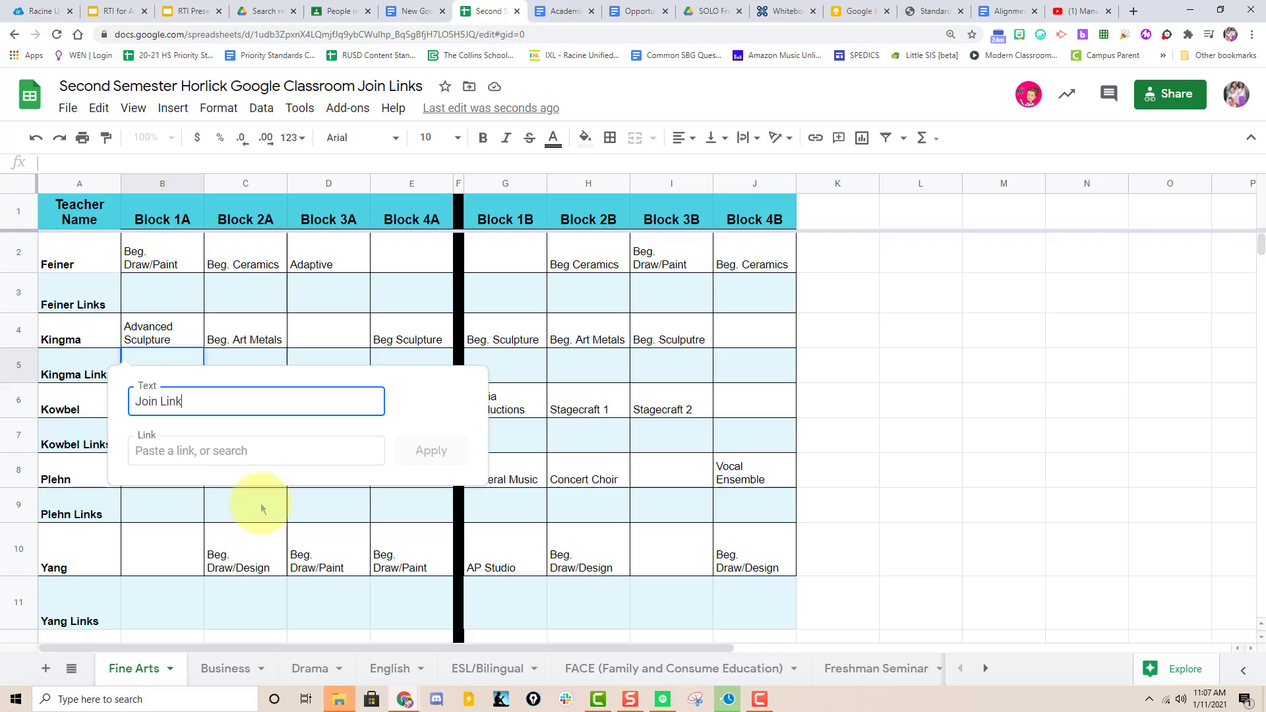
click(167, 451)
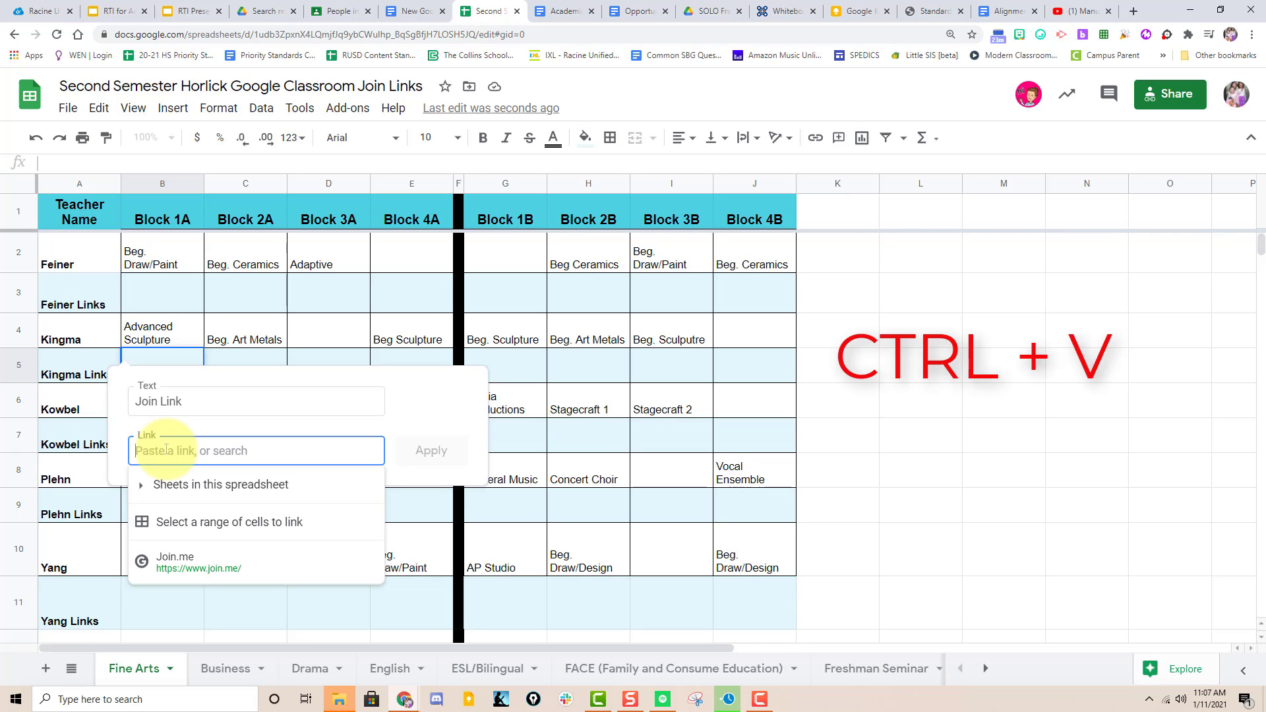
key(ctrl+v)
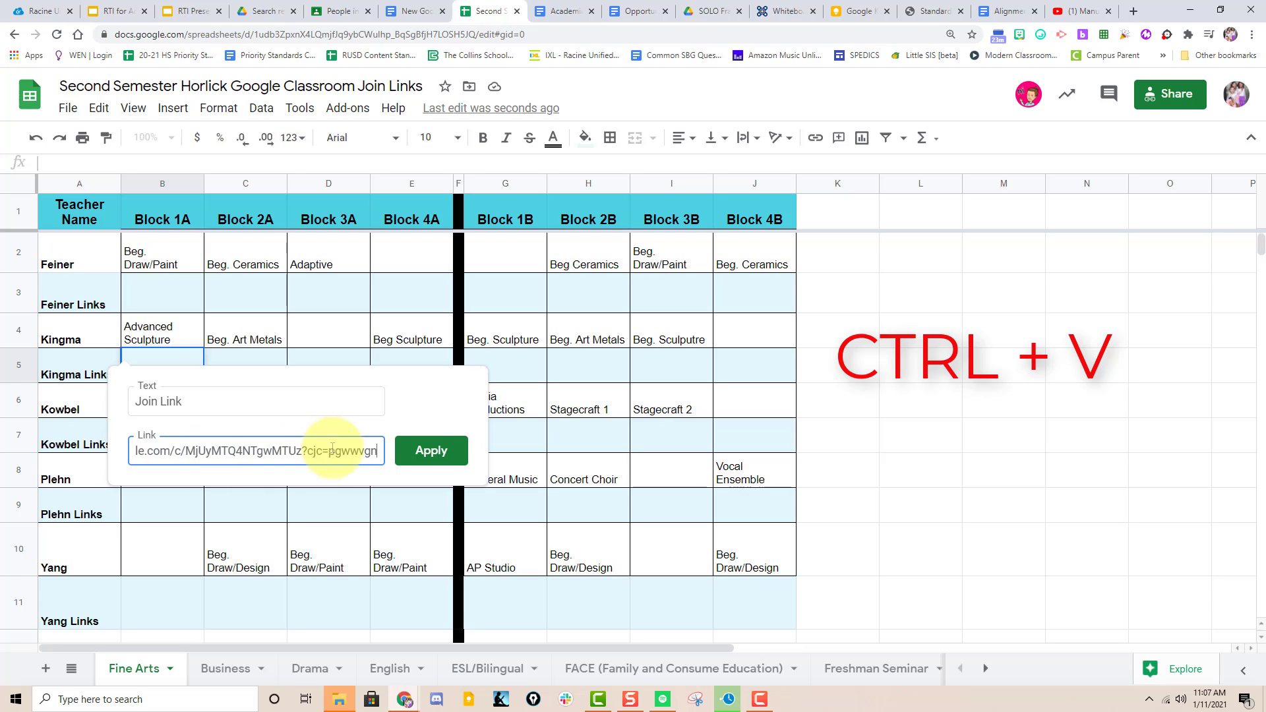
click(419, 466)
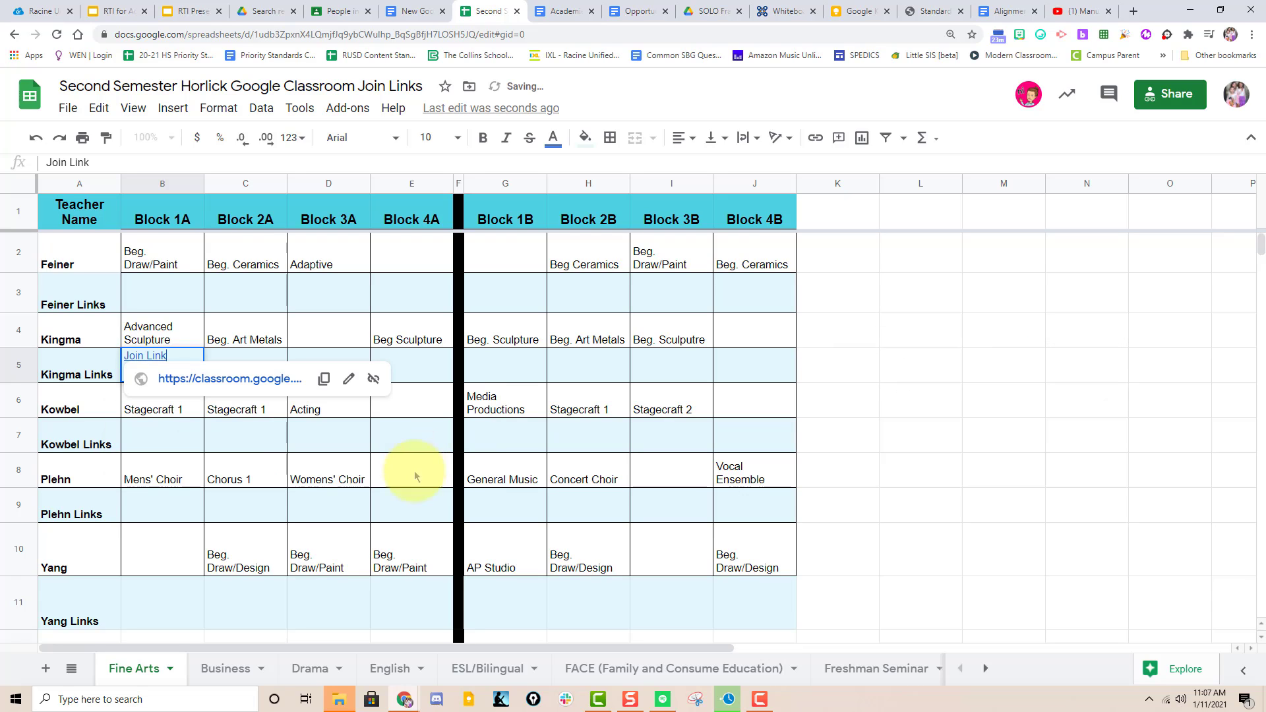
Confirm the link, then copy the Join Link URL from cell B5's link preview card
click(333, 484)
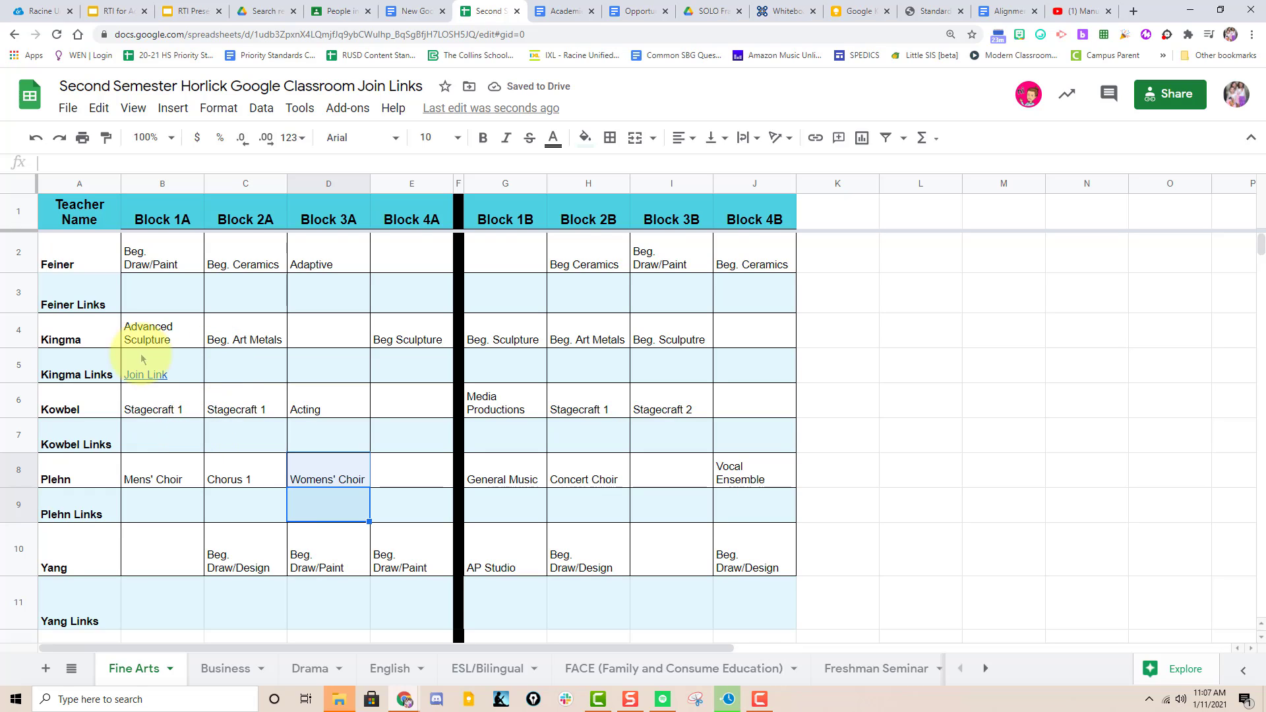
mouse_move(145, 373)
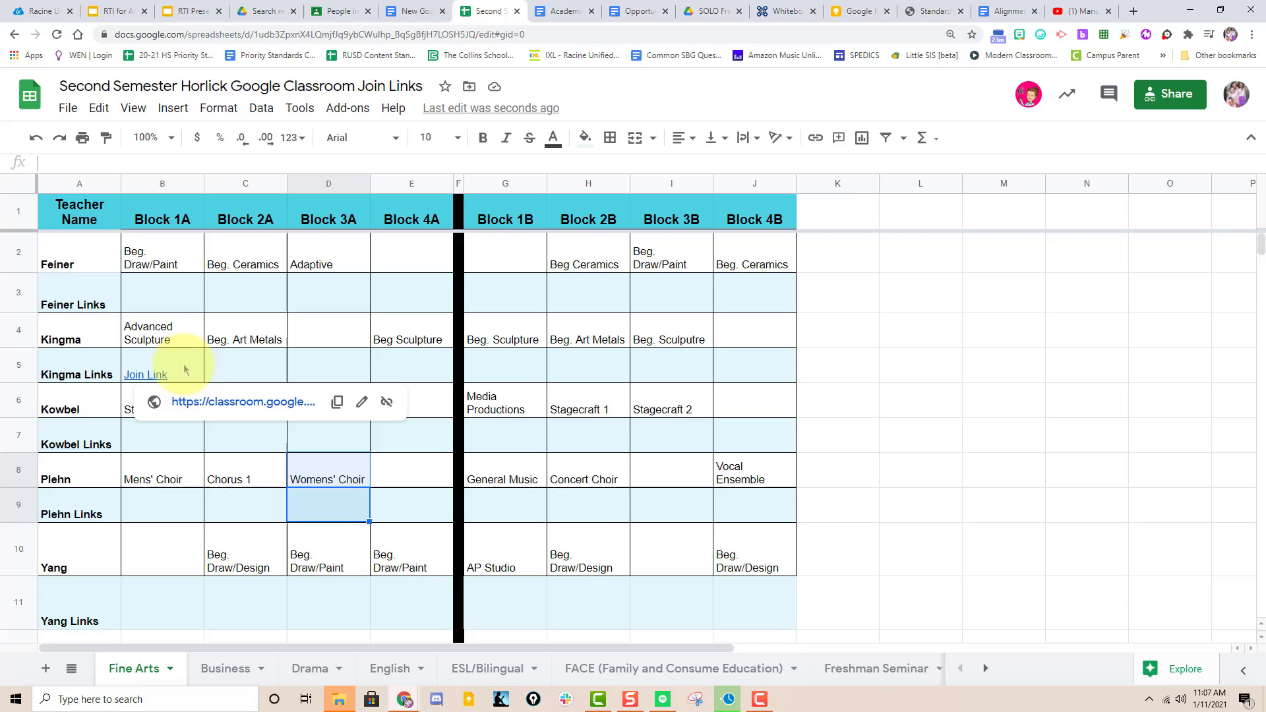
click(159, 377)
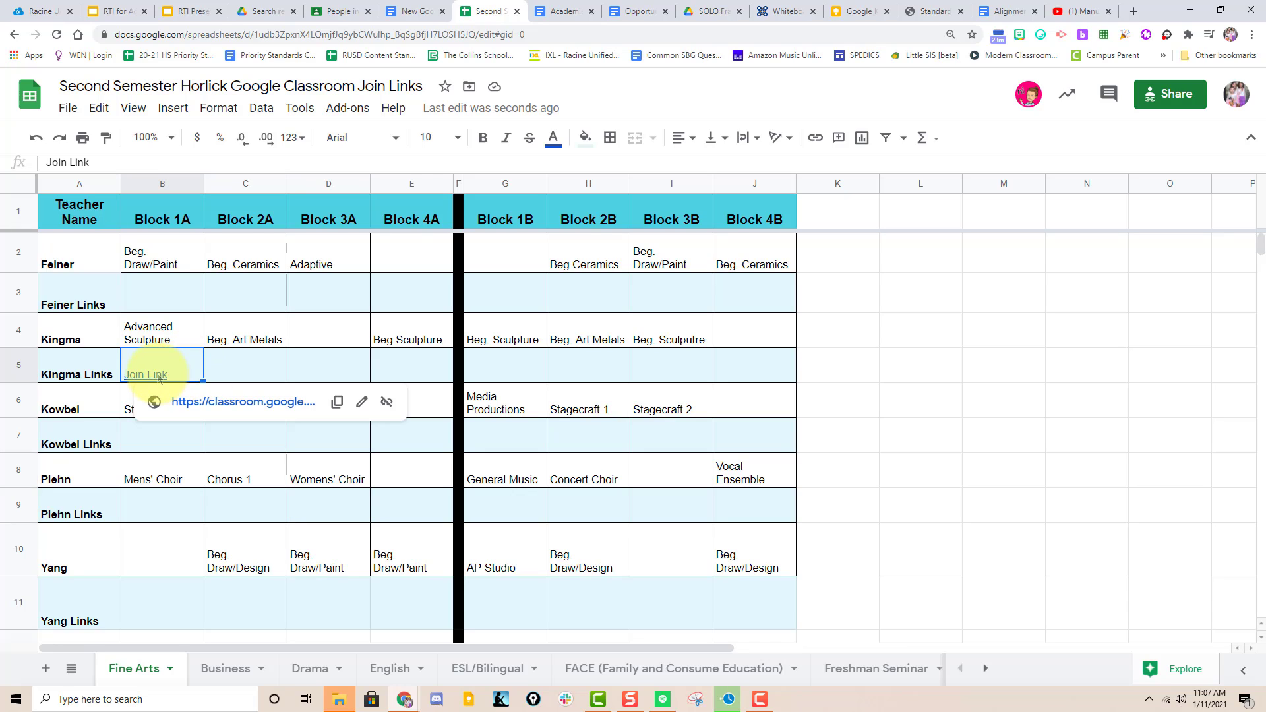
click(337, 403)
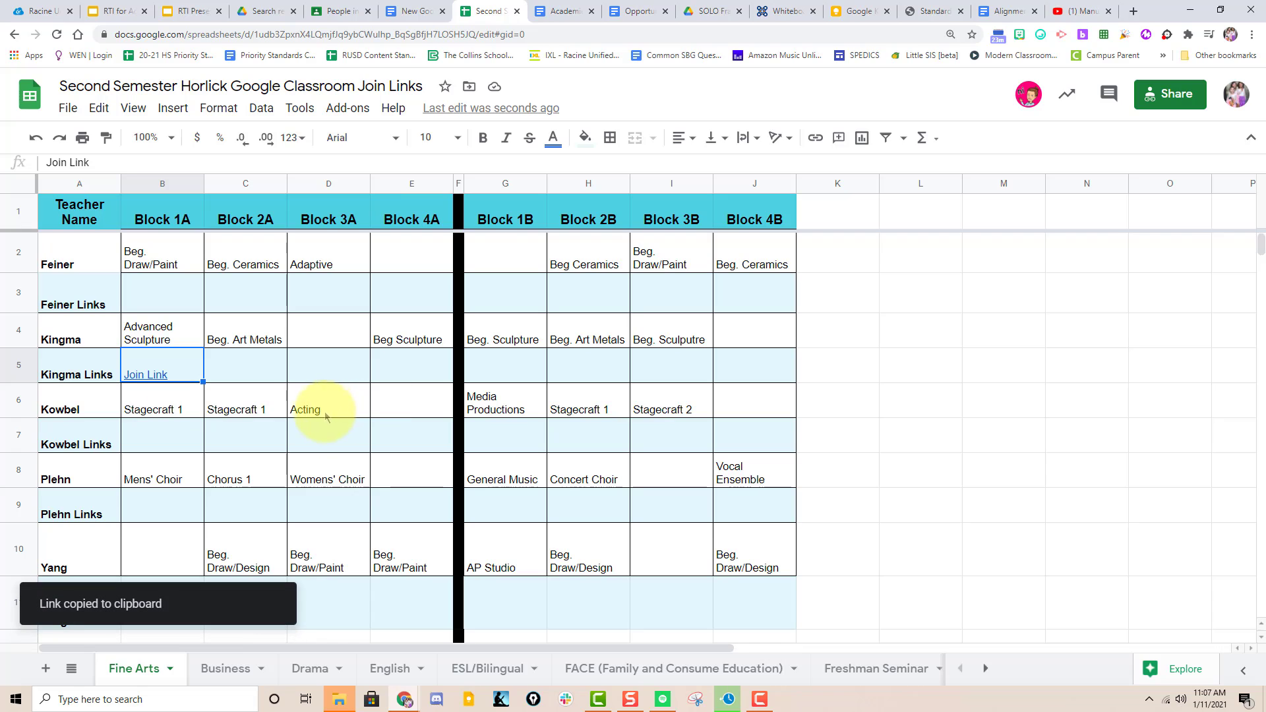